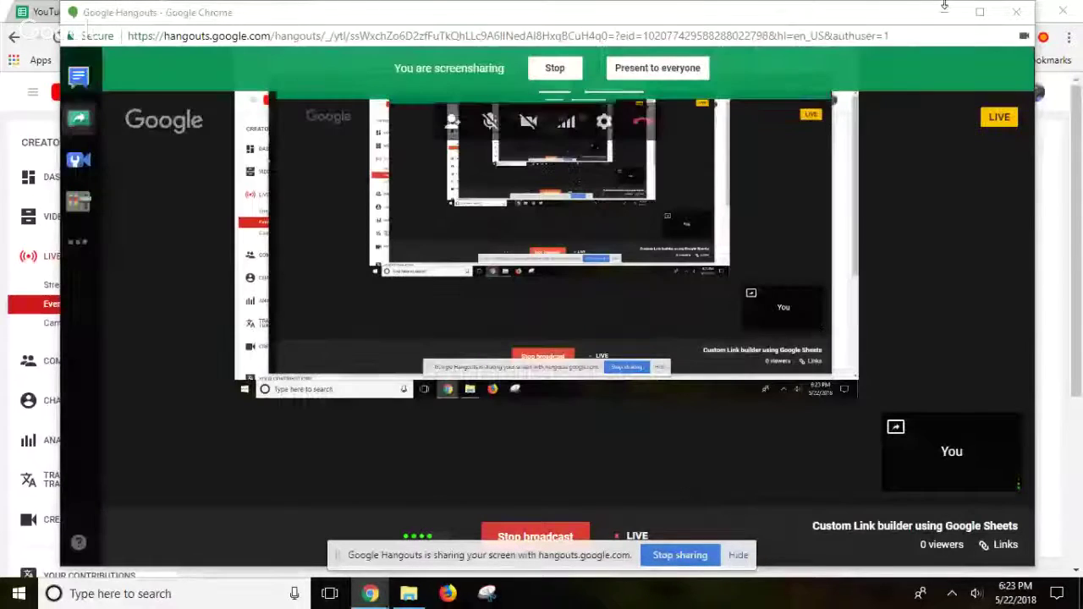
- Minimize the Hangouts screensharing window to reveal the YouTube Live Events page
{"action": "left_click", "coordinate": [944, 12]}
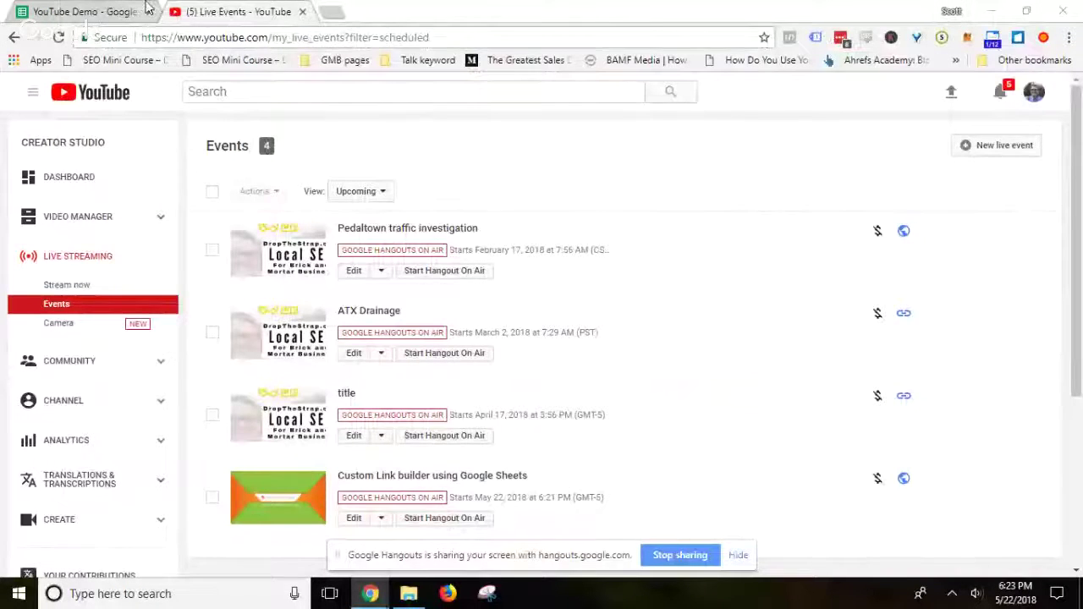
- Switch to the YouTube Demo sheet and select the event name in A2
{"action": "left_click", "coordinate": [88, 11]}
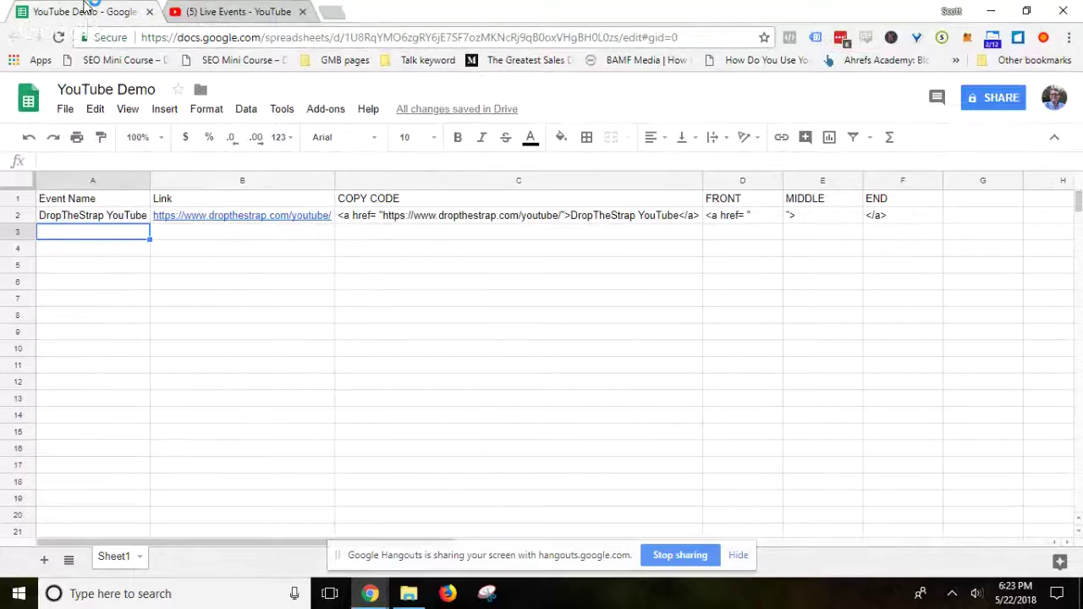
{"action": "left_click", "coordinate": [175, 285]}
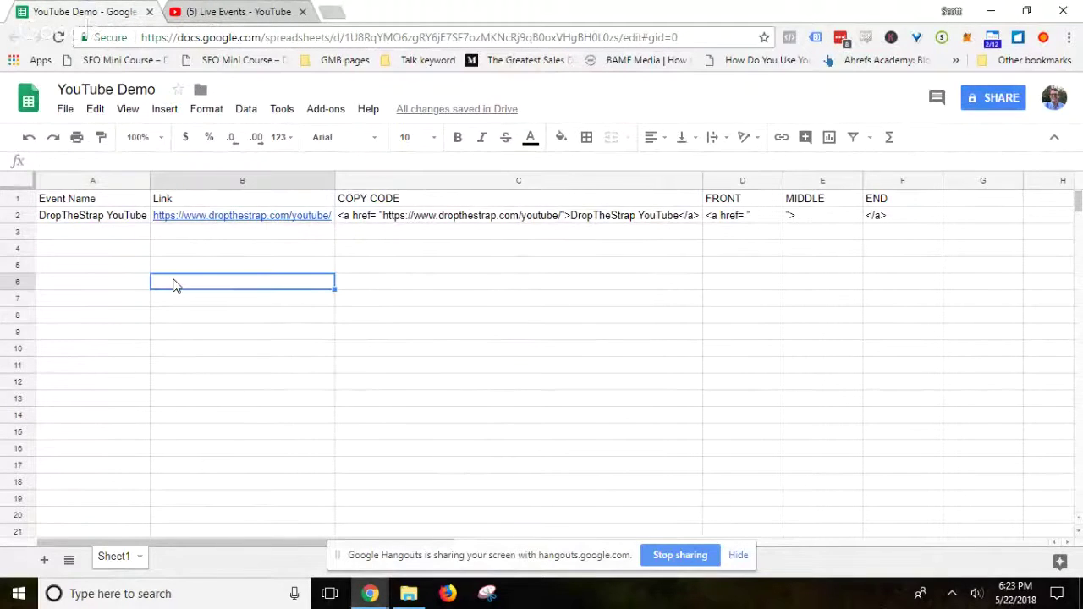
{"action": "left_click", "coordinate": [113, 265]}
{"action": "left_click", "coordinate": [100, 205]}
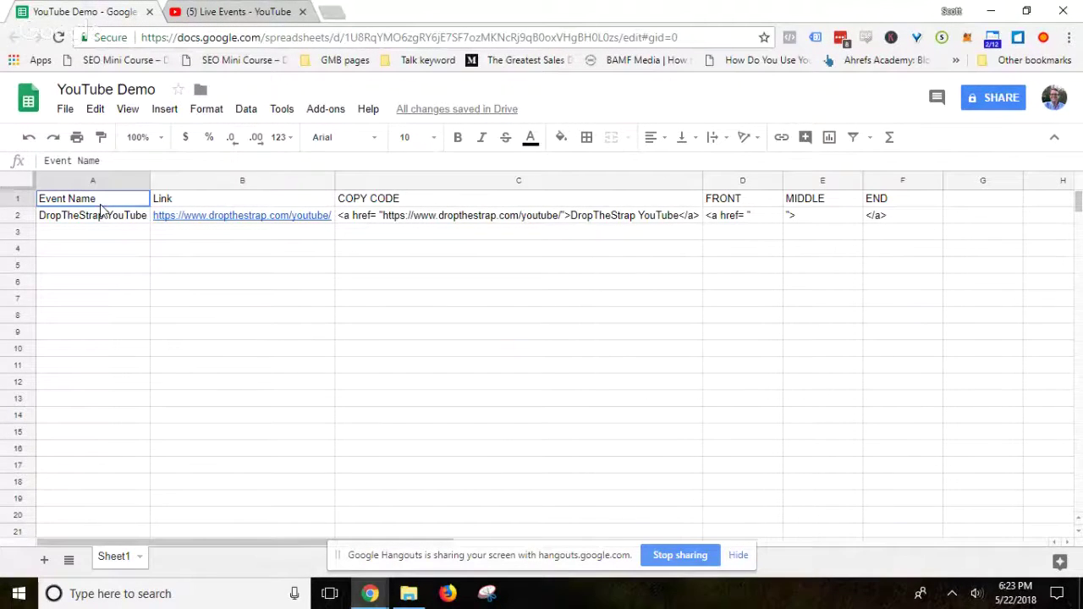
{"action": "key", "text": "Right"}
{"action": "key", "text": "Left"}
{"action": "key", "text": "Right"}
{"action": "key", "text": "Left"}
{"action": "key", "text": "Right"}
{"action": "key", "text": "Left"}
{"action": "key", "text": "Down"}
{"action": "key", "text": "Up"}
{"action": "key", "text": "Down"}
{"action": "key", "text": "Up"}
{"action": "key", "text": "Down"}
- Change A2's event name to 'Drop The Strap YouTube Channel'
{"action": "left_click", "coordinate": [67, 161]}
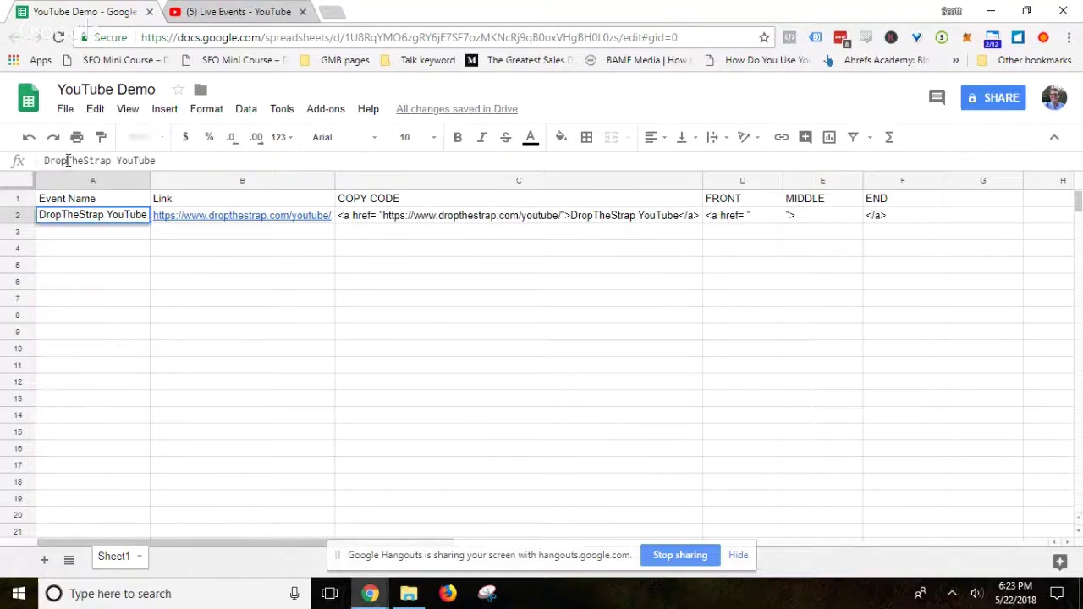
{"action": "key", "text": "Right"}
{"action": "key", "text": "Right"}
{"action": "key", "text": "Right"}
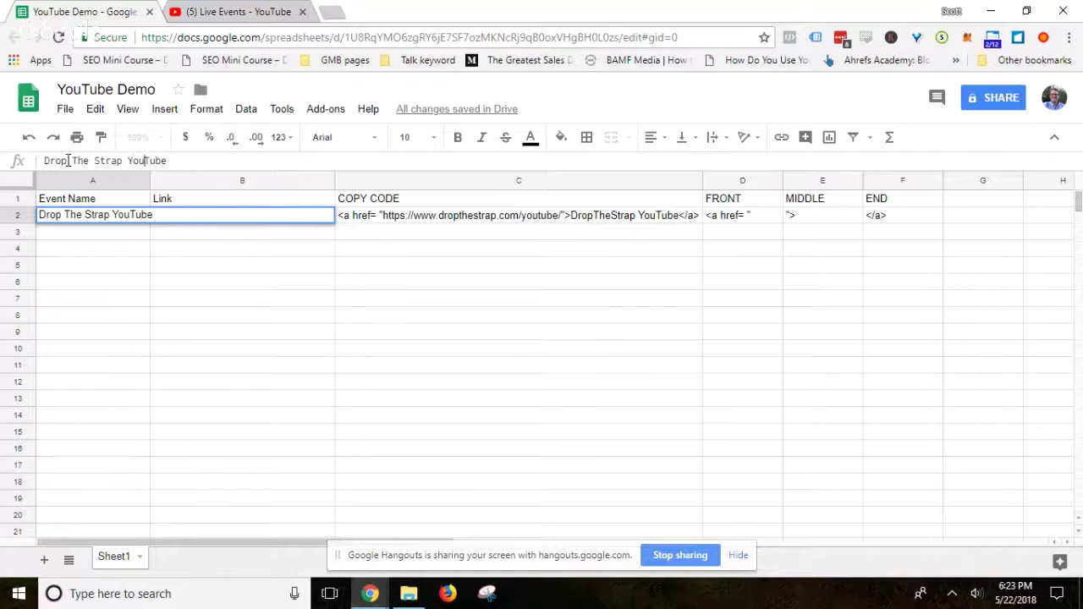
{"action": "type", "text": "ha"}
{"action": "type", "text": "hannel"}
{"action": "key", "text": "Return"}
{"action": "key", "text": "Up"}
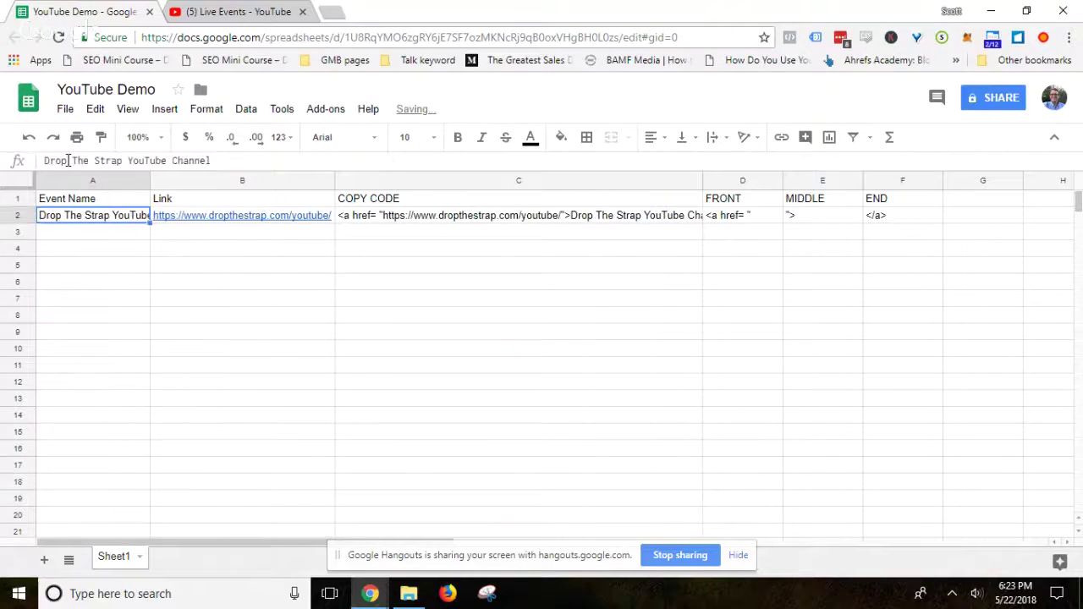
{"action": "key", "text": "Right"}
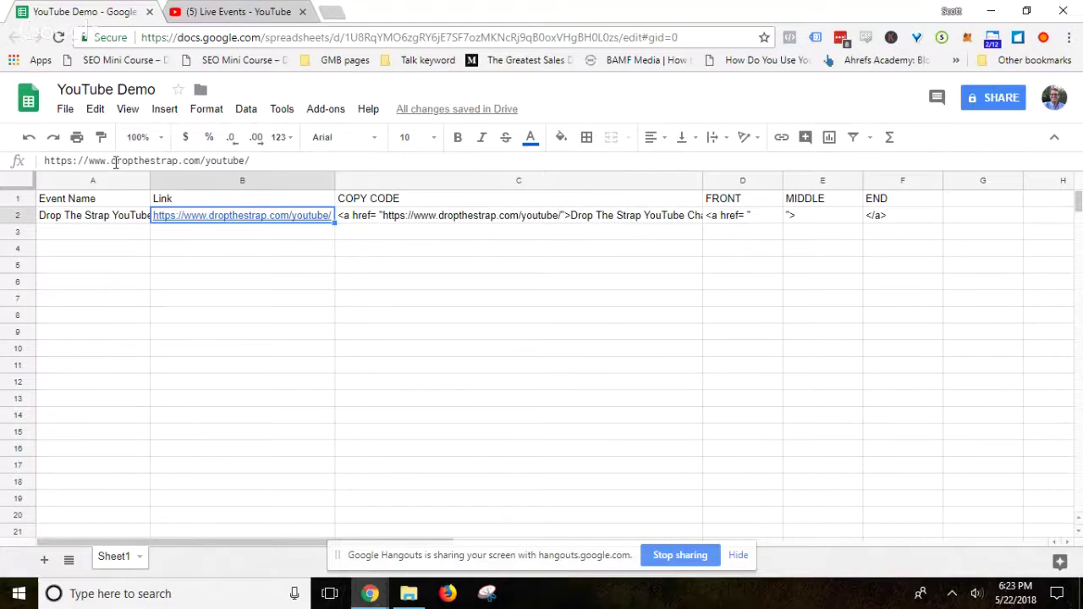
{"action": "left_click", "coordinate": [400, 200]}
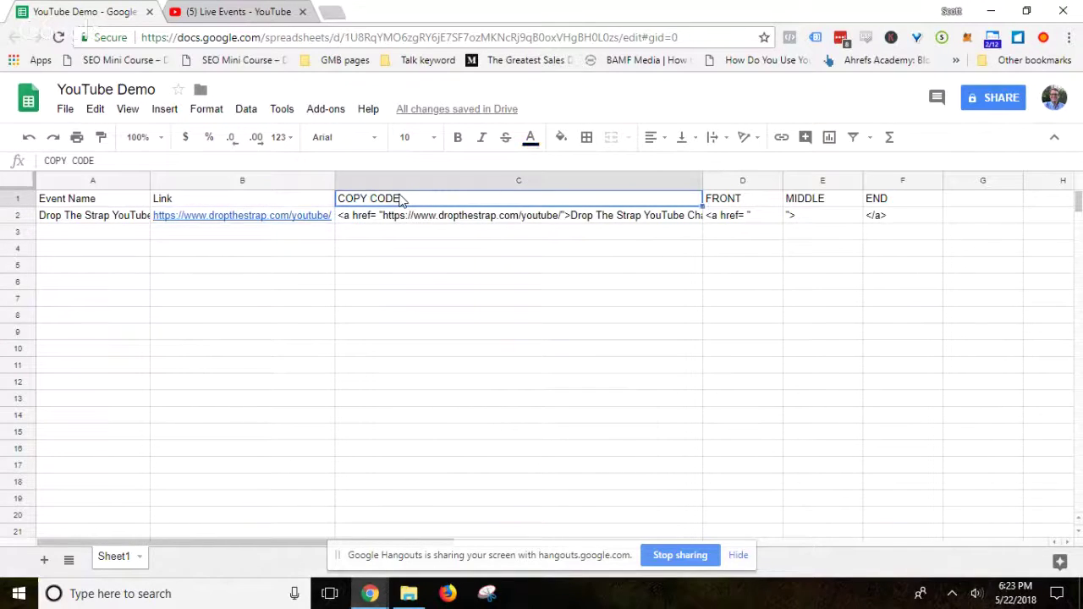
- Widen column C so C2's full CONCATENATE anchor tag is visible
{"action": "key", "text": "Down"}
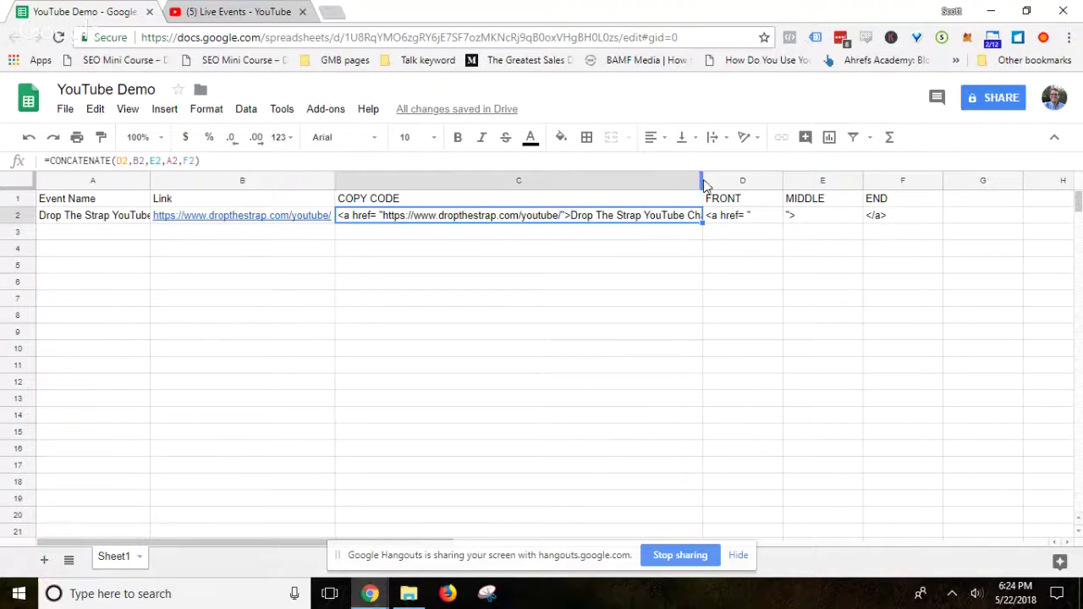
{"action": "left_click_drag", "start_coordinate": [703, 180], "coordinate": [779, 183]}
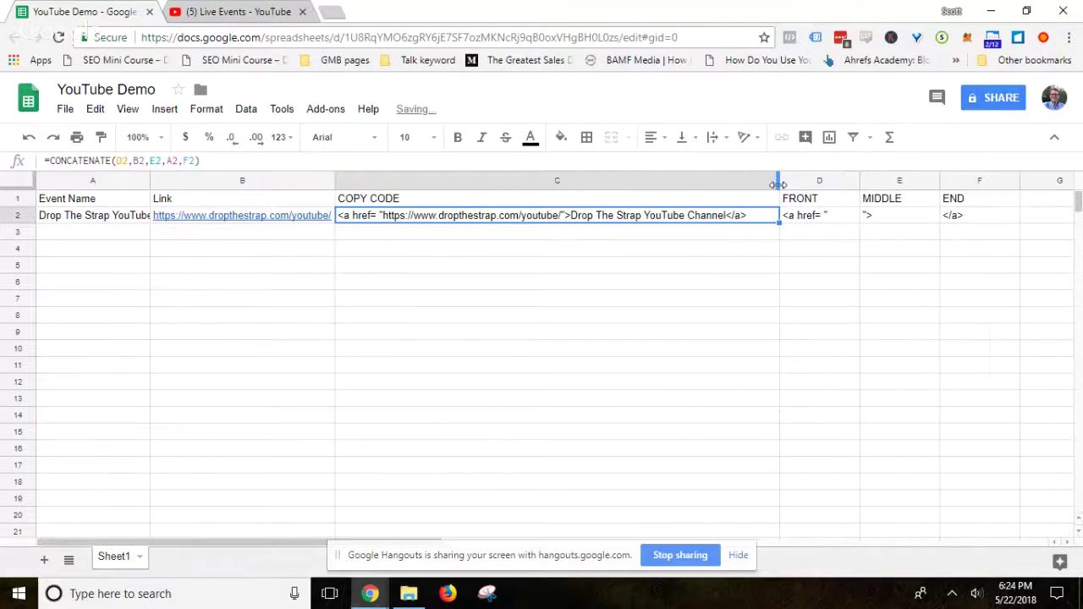
{"action": "left_click", "coordinate": [79, 218]}
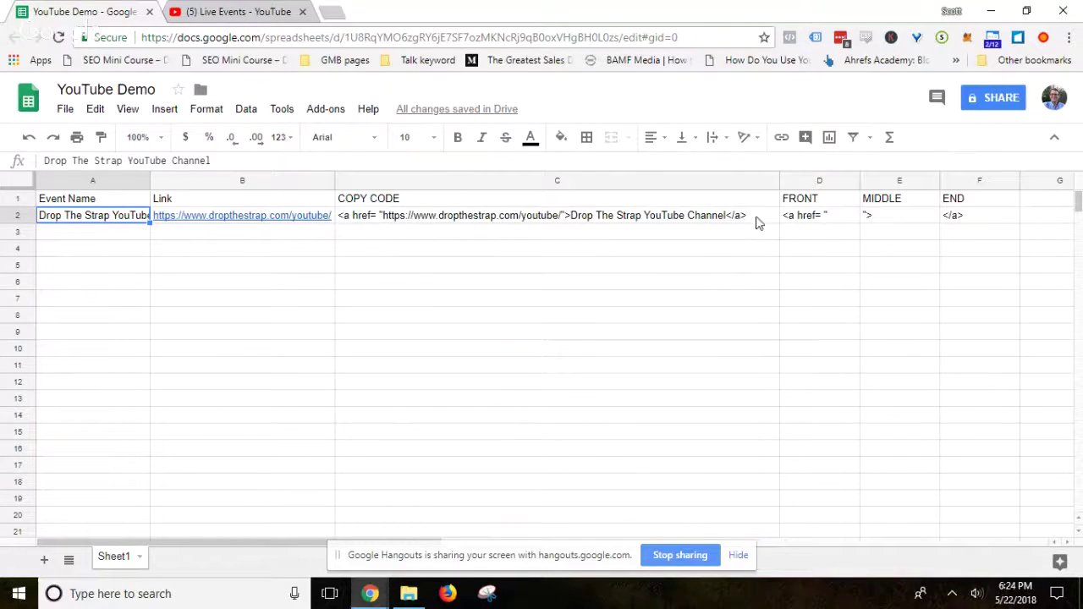
{"action": "left_click", "coordinate": [827, 221]}
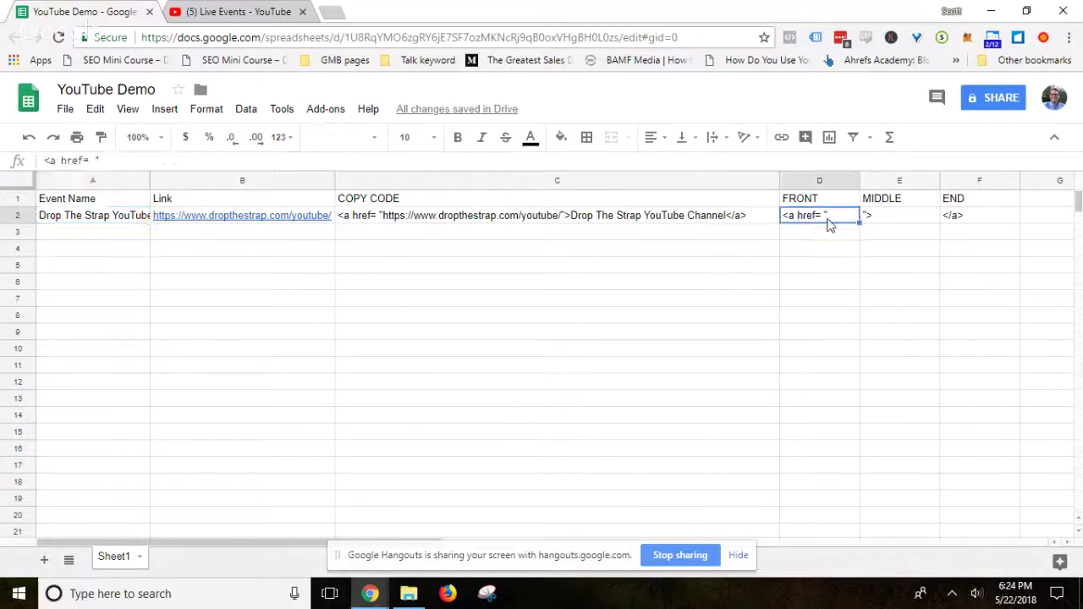
- Review the E2 and F2 tag pieces, then auto-fit column A to the event name
{"action": "left_click", "coordinate": [880, 224]}
{"action": "left_click", "coordinate": [952, 220]}
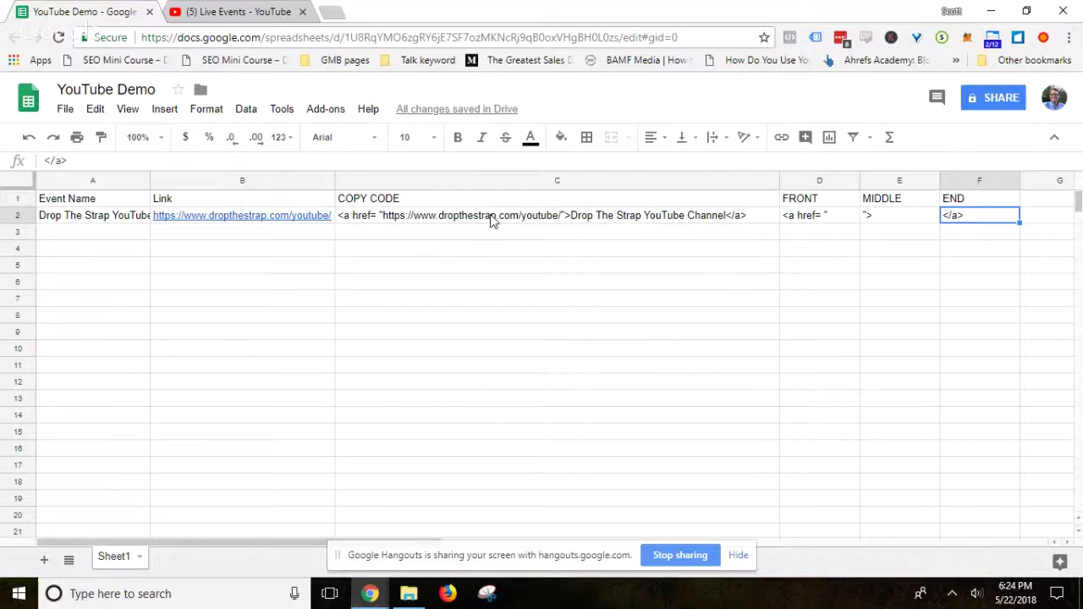
{"action": "double_click", "coordinate": [150, 181]}
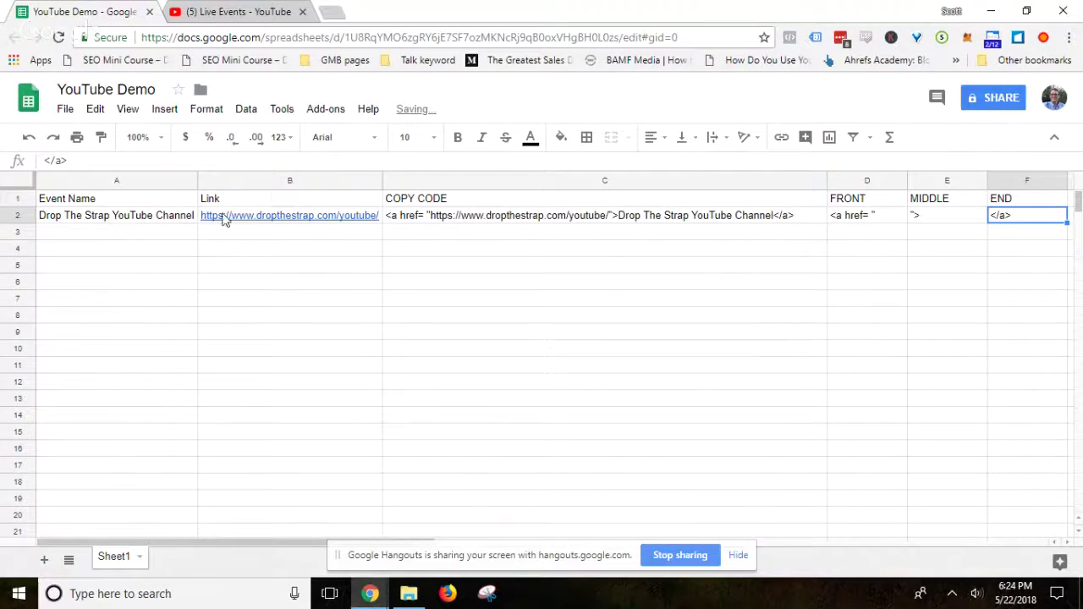
{"action": "left_click", "coordinate": [164, 232]}
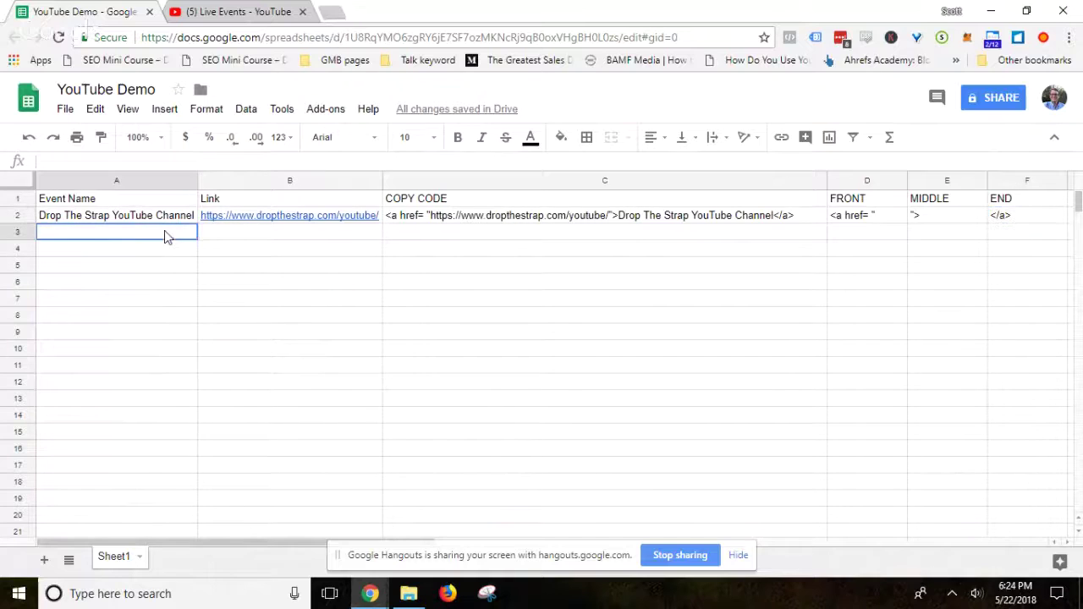
- Fill C2's =CONCATENATE(D2,B2,E2,A2,F2) formula down into C3 and check it
{"action": "left_click", "coordinate": [211, 241]}
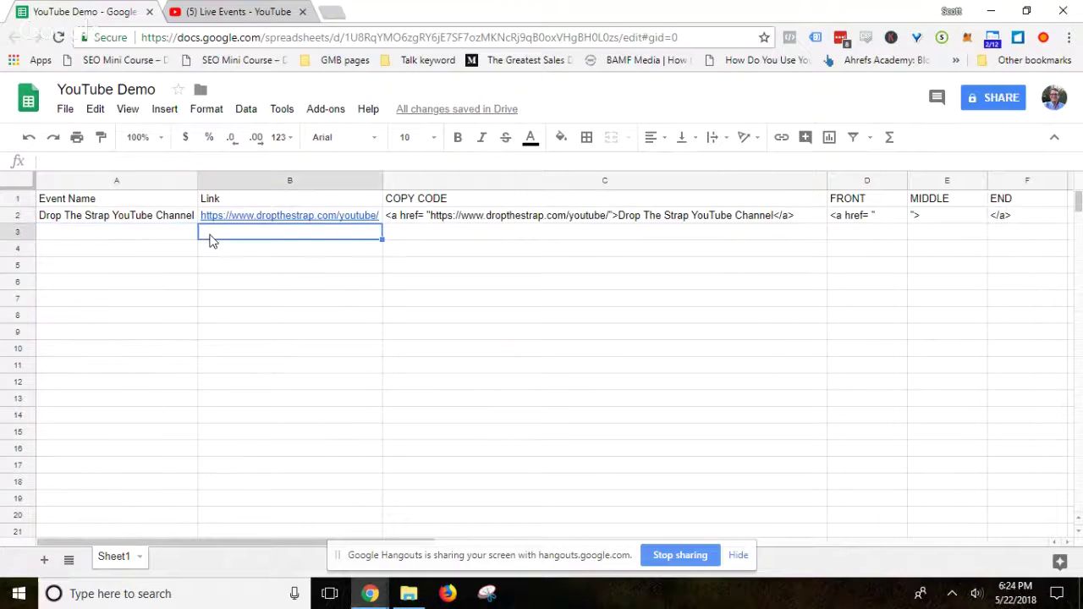
{"action": "left_click", "coordinate": [428, 220]}
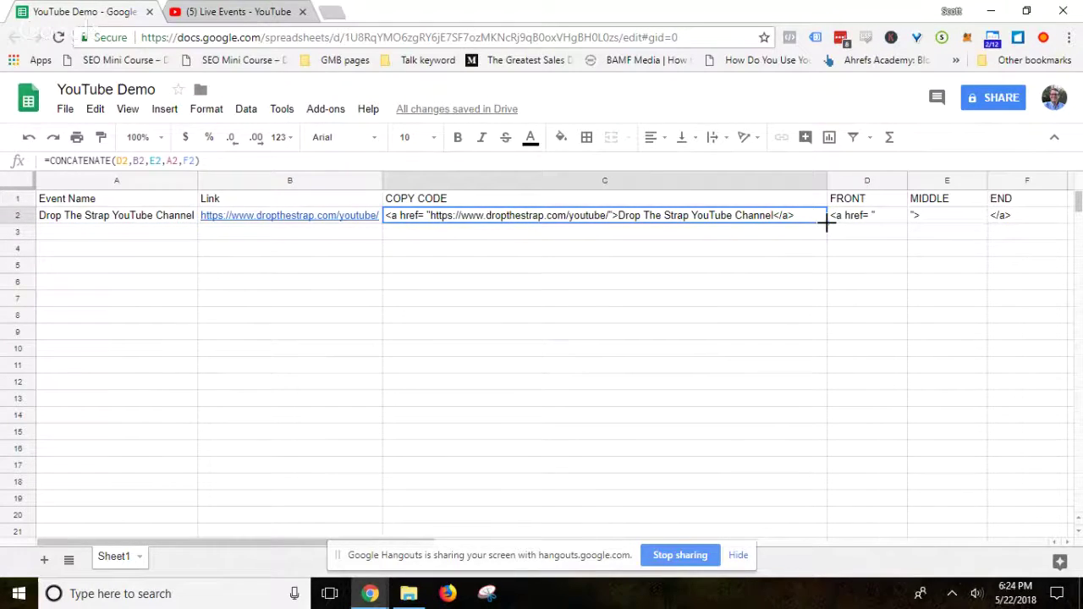
{"action": "left_click_drag", "start_coordinate": [827, 221], "coordinate": [825, 230]}
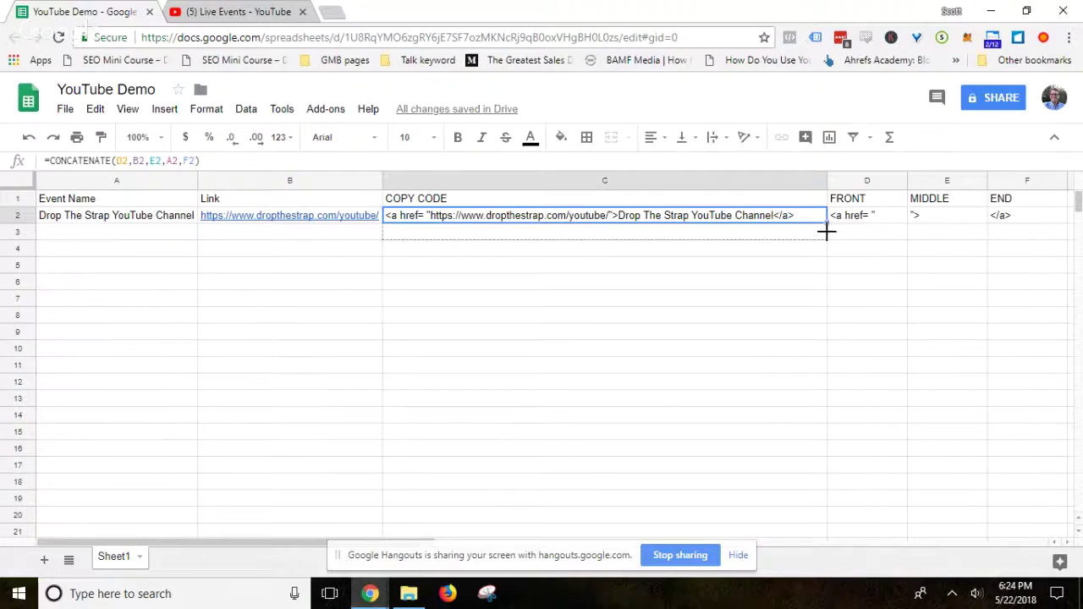
{"action": "left_click", "coordinate": [772, 238]}
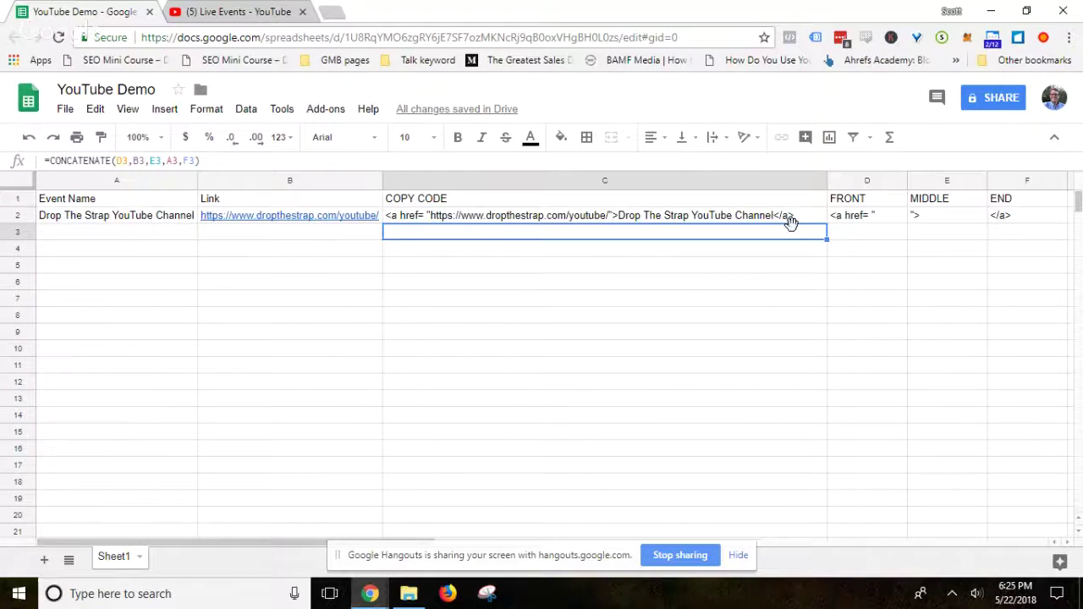
{"action": "left_click", "coordinate": [677, 218]}
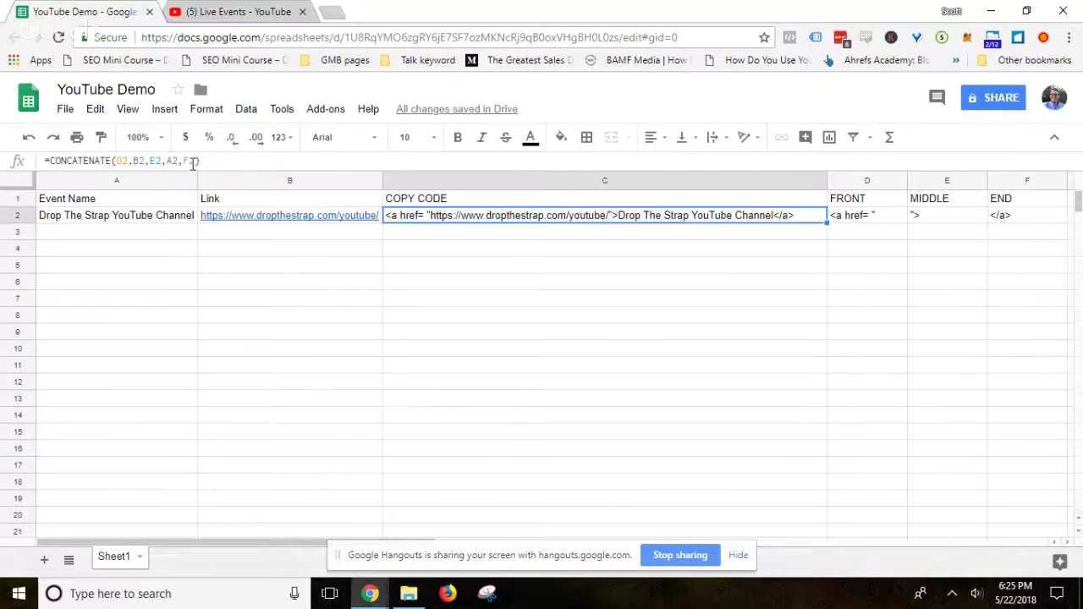
- Review the pieces in D2, B2, E2, A2 and F2 that feed the C2 formula
{"action": "left_click", "coordinate": [886, 219]}
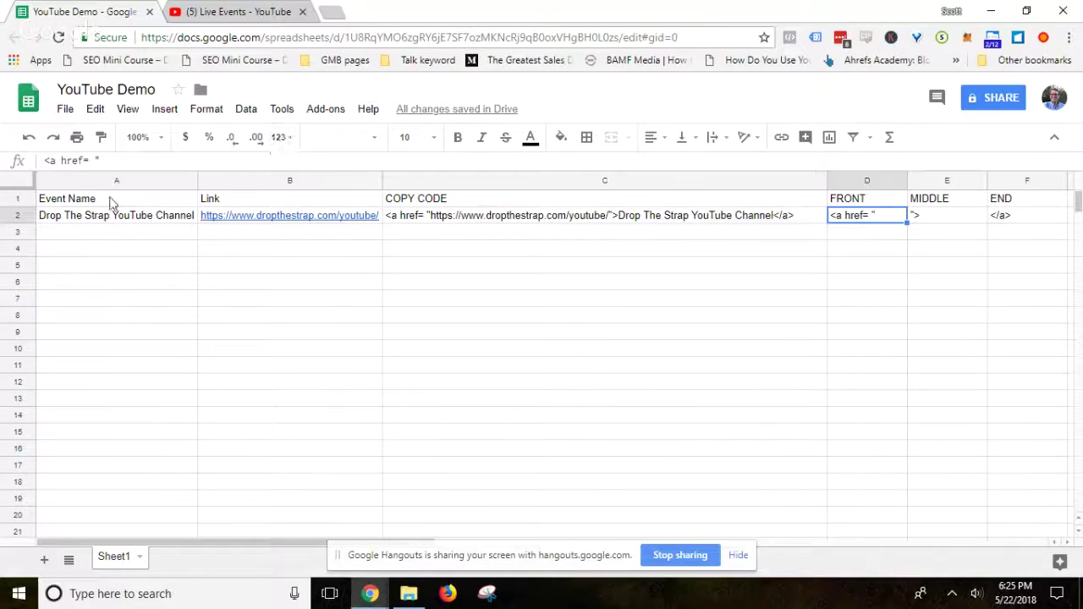
{"action": "left_click", "coordinate": [246, 219]}
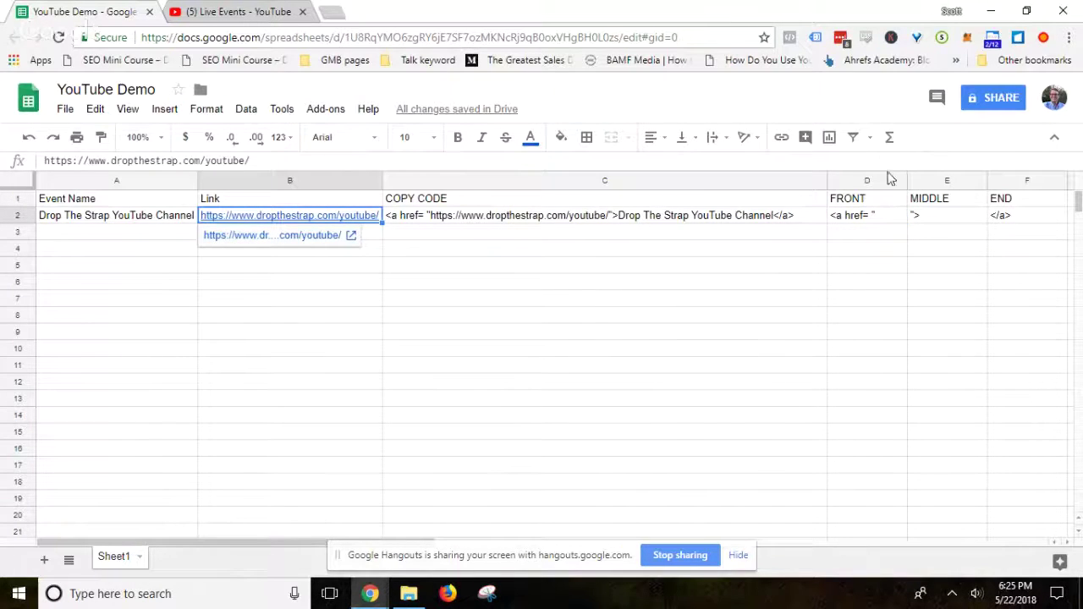
{"action": "left_click", "coordinate": [930, 222]}
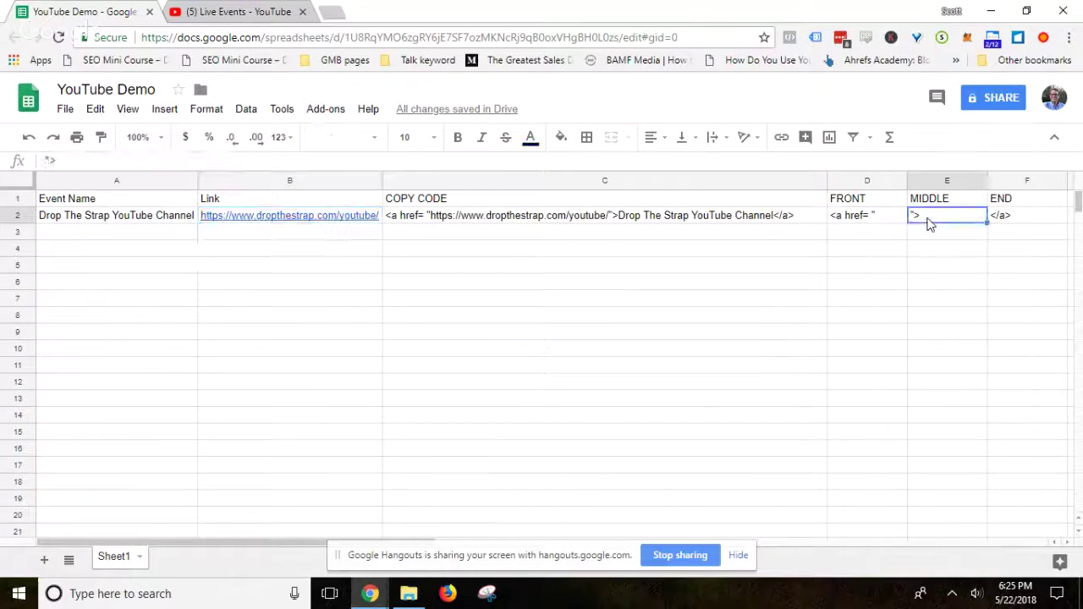
{"action": "left_click", "coordinate": [104, 218]}
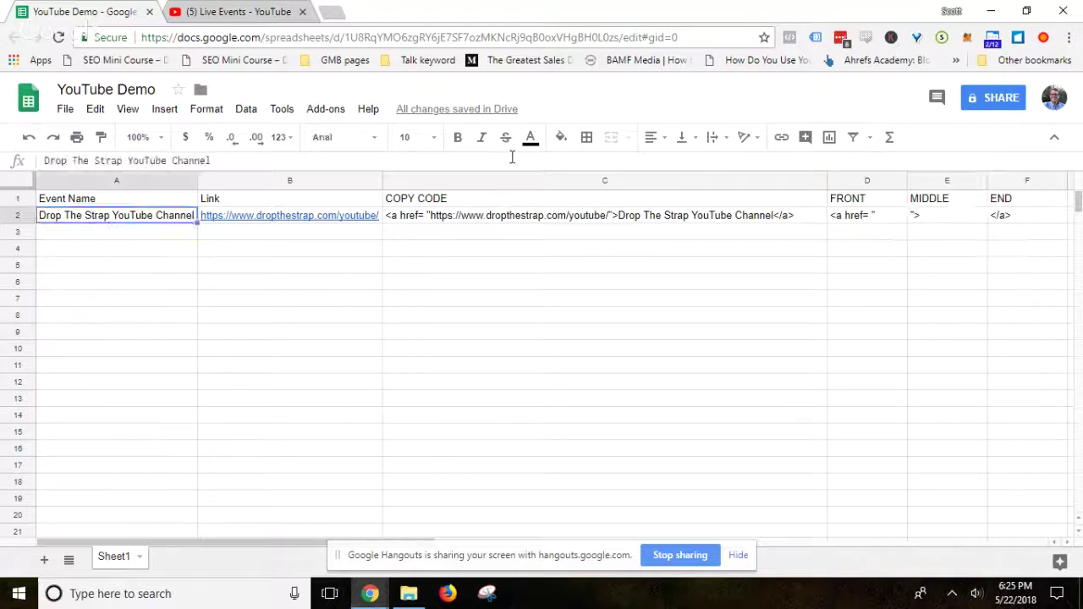
{"action": "left_click", "coordinate": [1023, 219]}
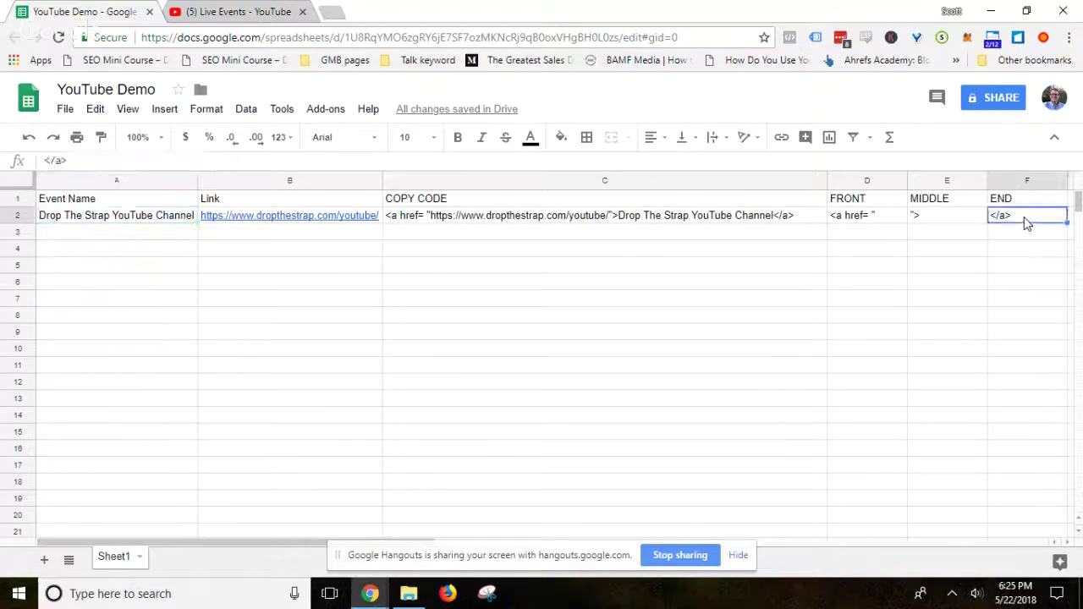
{"action": "left_click", "coordinate": [653, 219]}
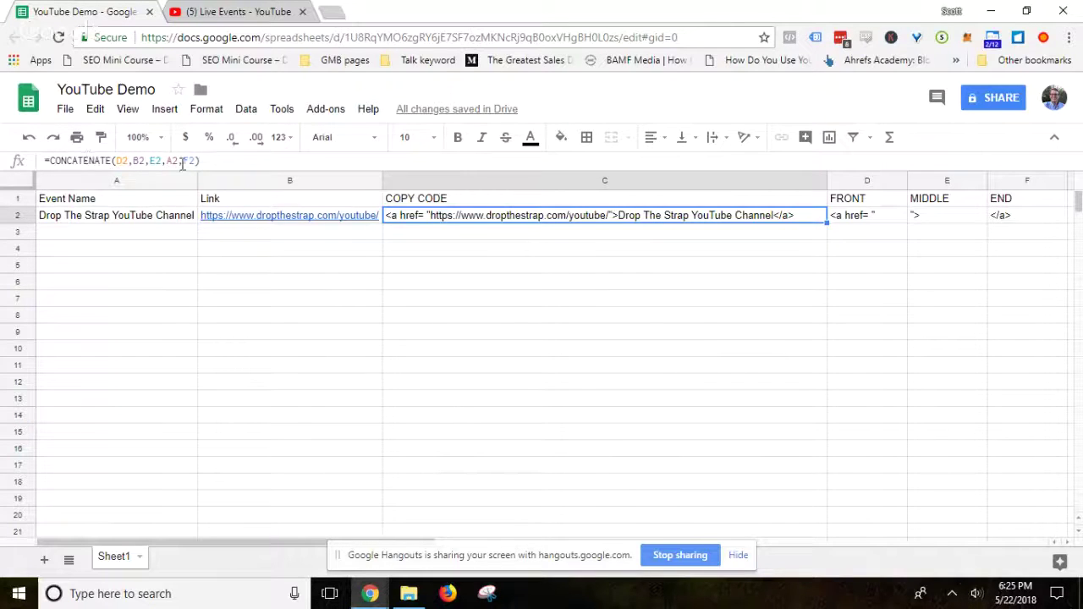
- Paste into B7, undo the #REF! result, and copy C2's anchor tag
{"action": "key", "text": "ctrl+v"}
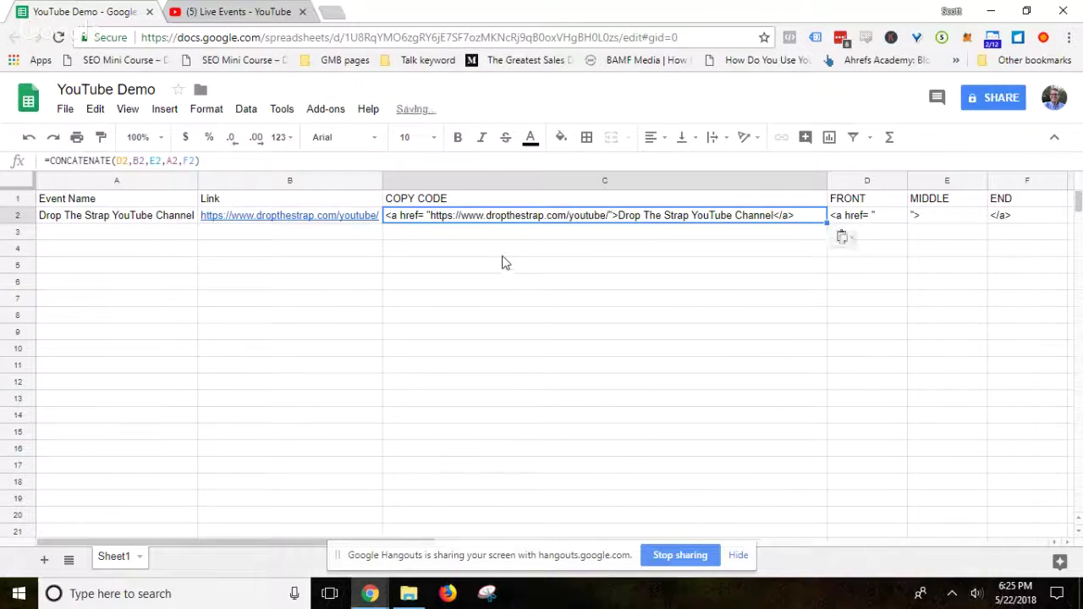
{"action": "left_click", "coordinate": [262, 301]}
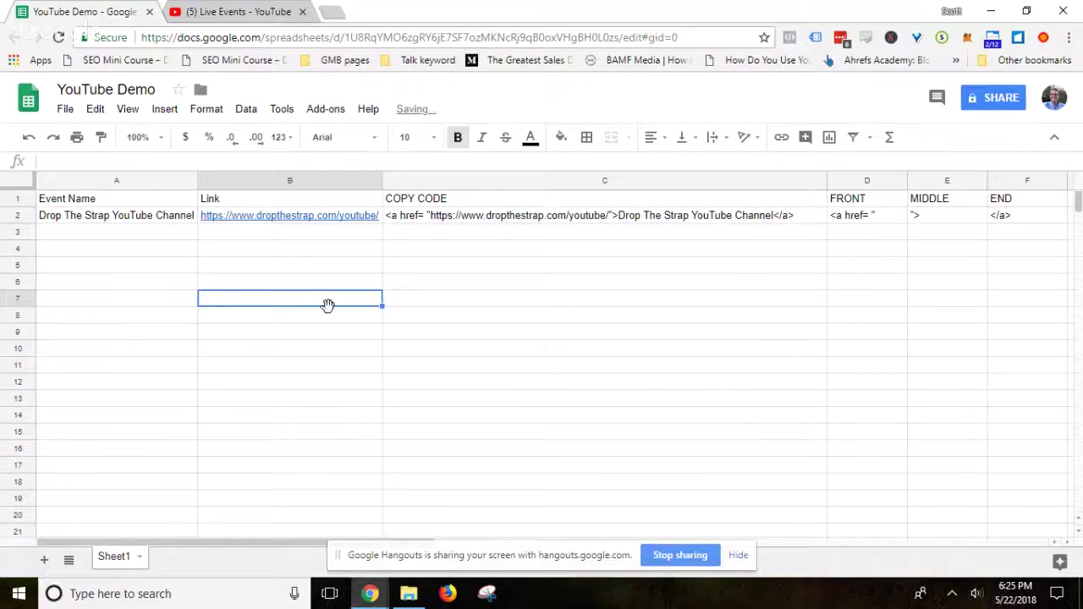
{"action": "type", "text": "=CONCATENATE(C7,A7,D7,#REF!,E7)"}
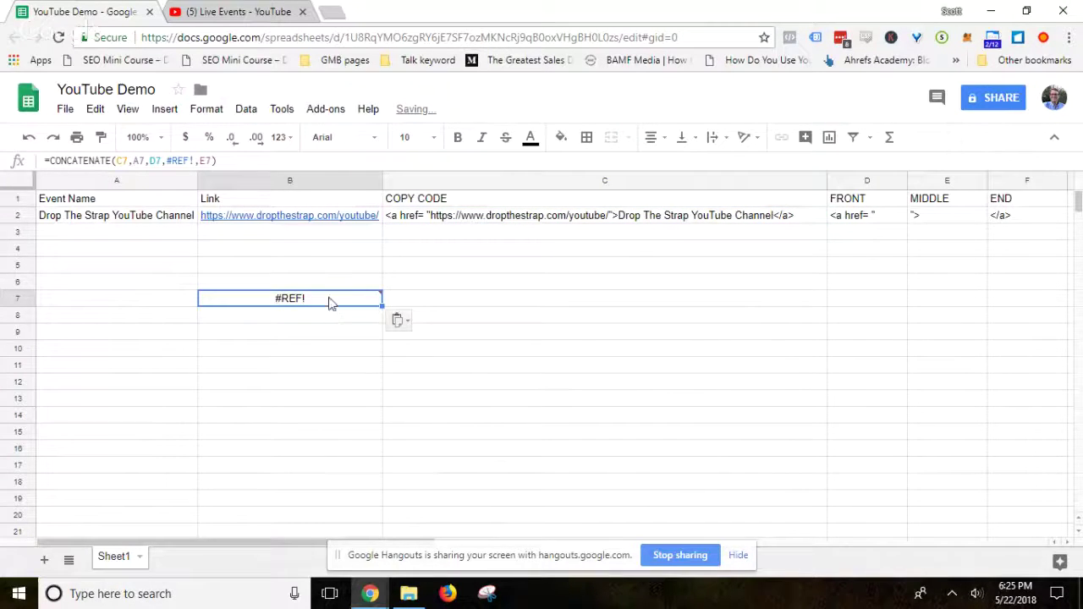
{"action": "mouse_move", "coordinate": [289, 298]}
{"action": "key", "text": "ctrl+z"}
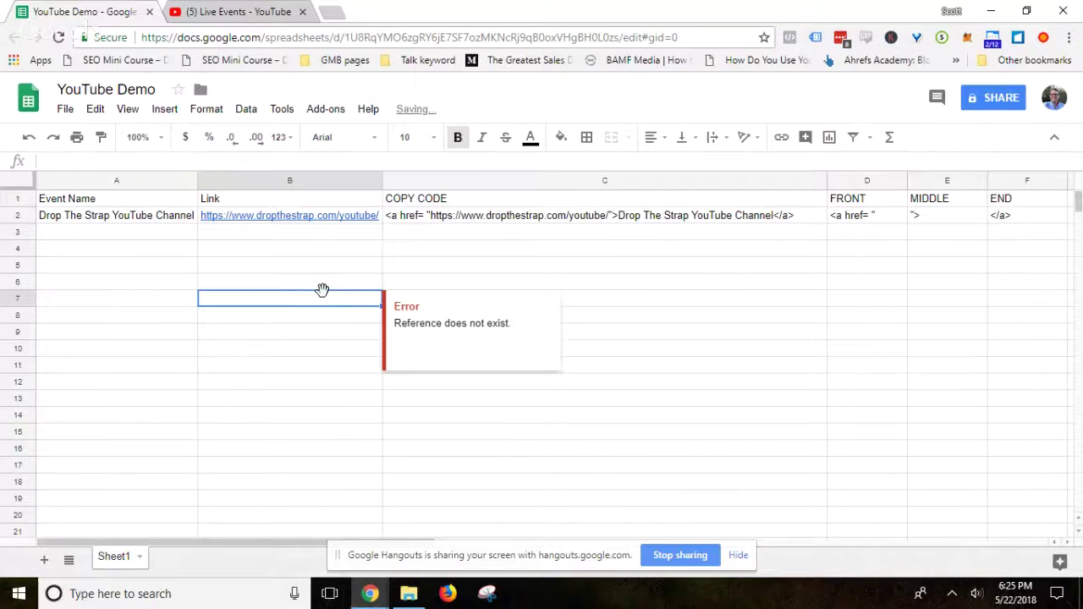
{"action": "left_click", "coordinate": [540, 220]}
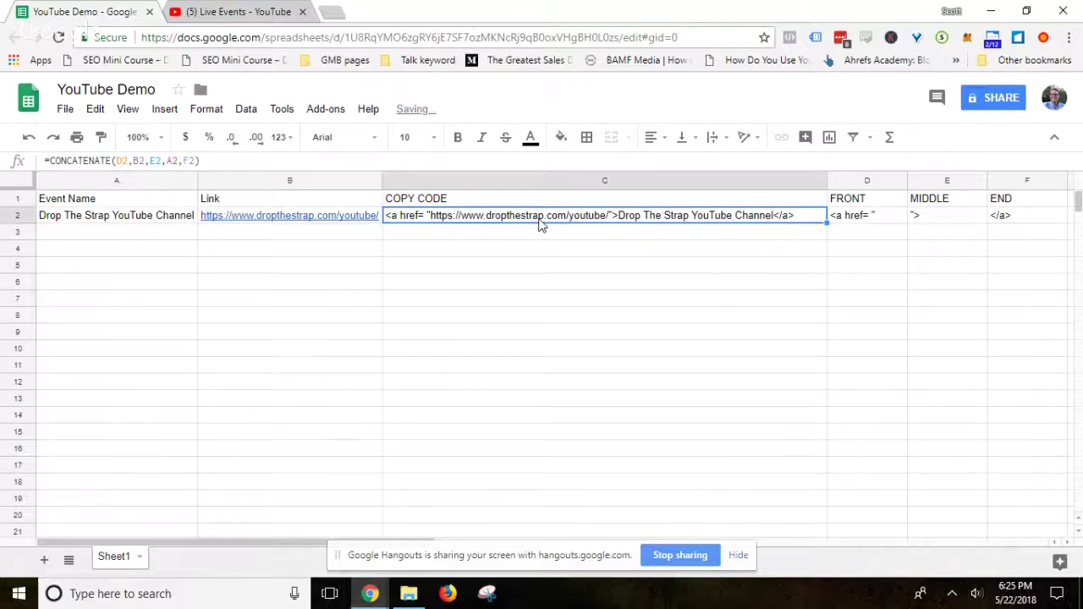
{"action": "key", "text": "ctrl+c"}
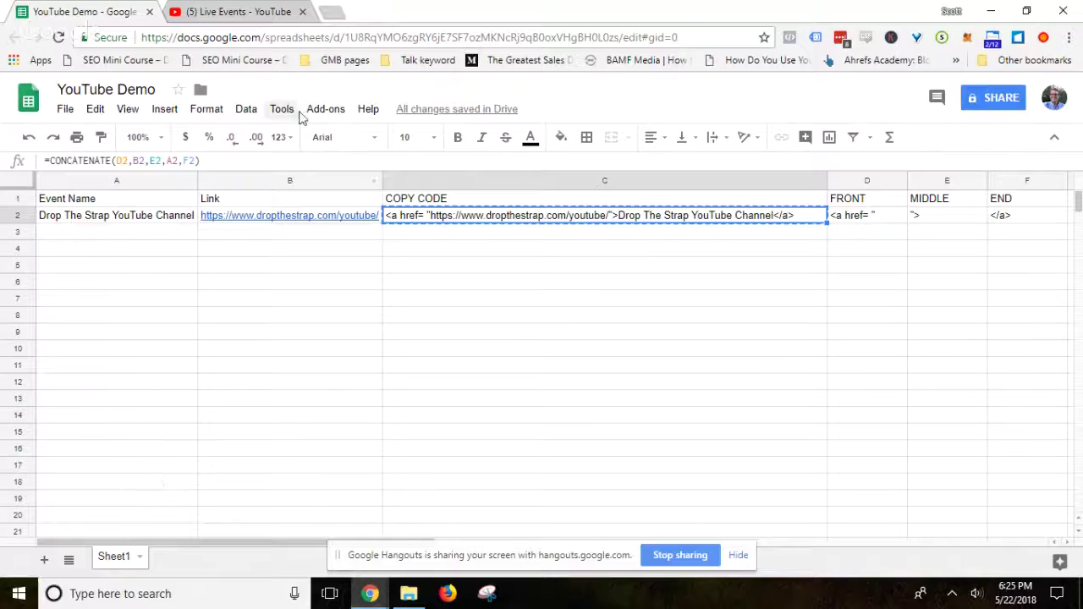
- Paste the copied anchor tag into a new, unposted comment on C2
{"action": "left_click", "coordinate": [938, 98]}
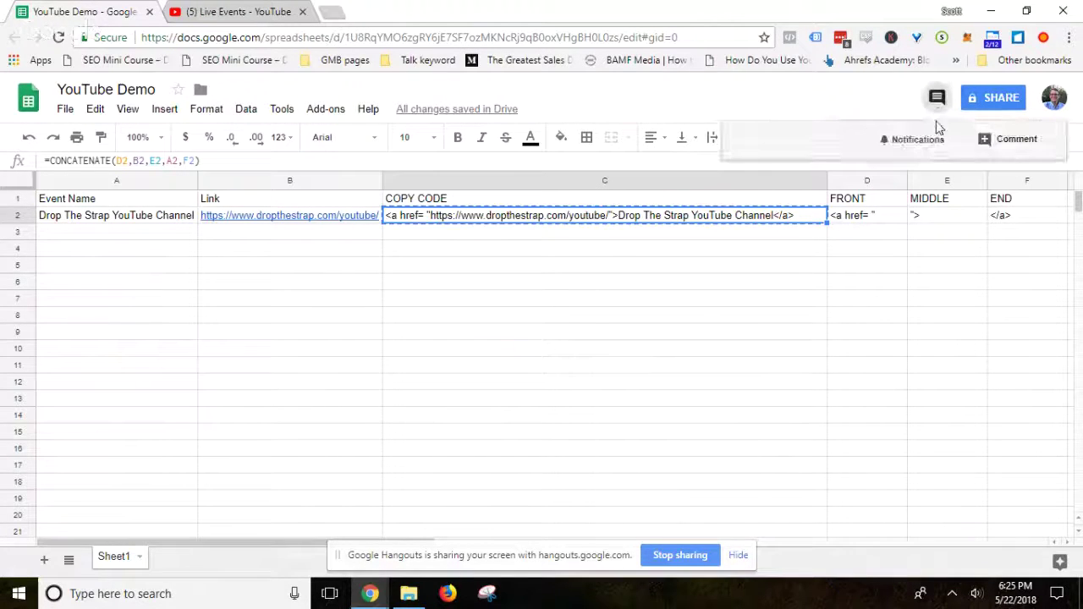
{"action": "left_click", "coordinate": [981, 139]}
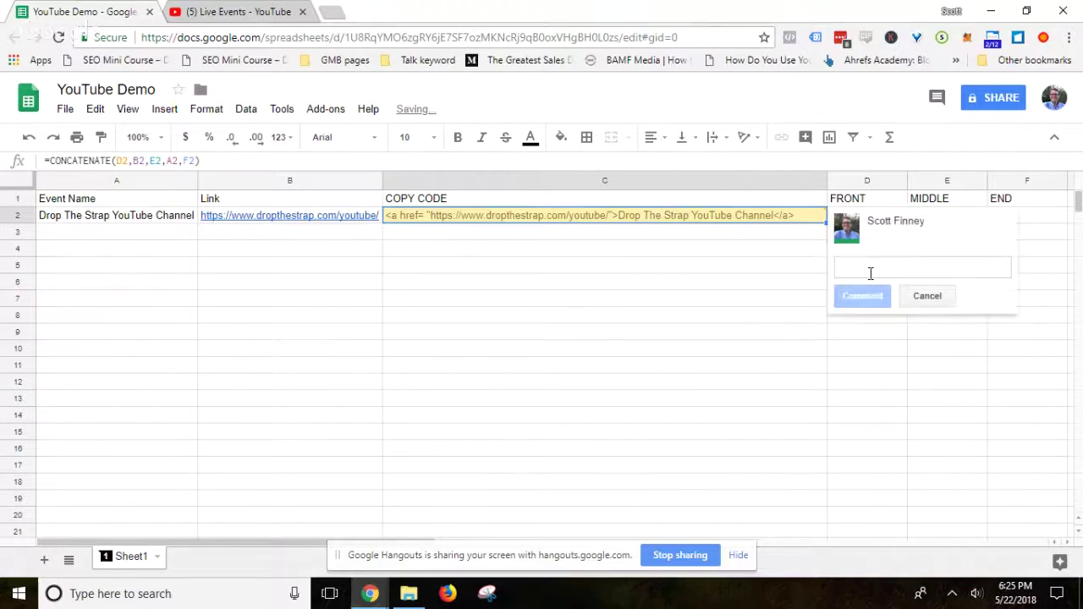
{"action": "key", "text": "ctrl+v"}
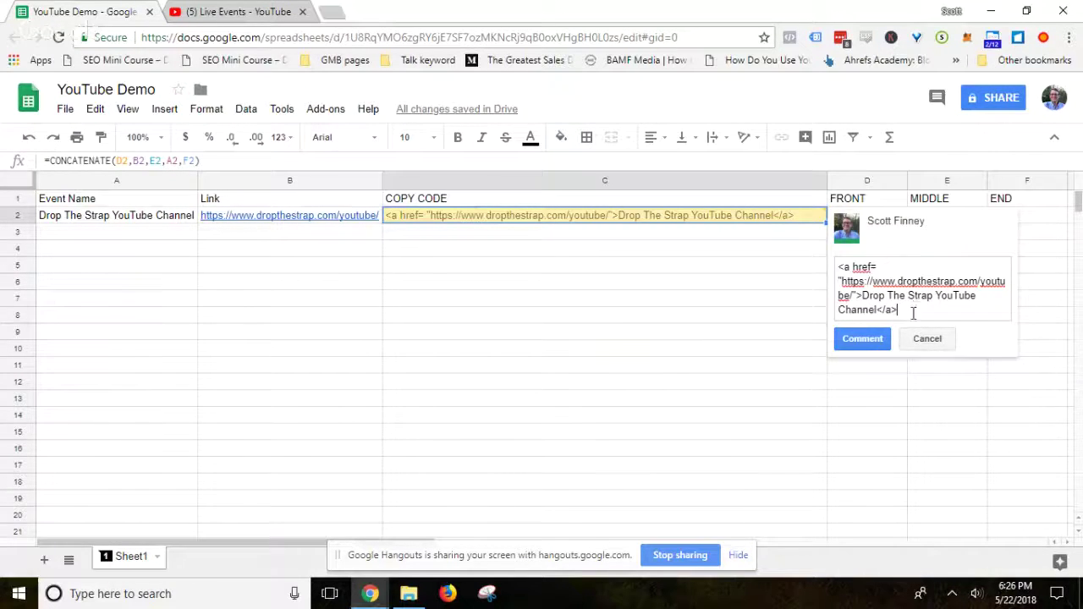
{"action": "left_click_drag", "start_coordinate": [913, 313], "coordinate": [837, 269]}
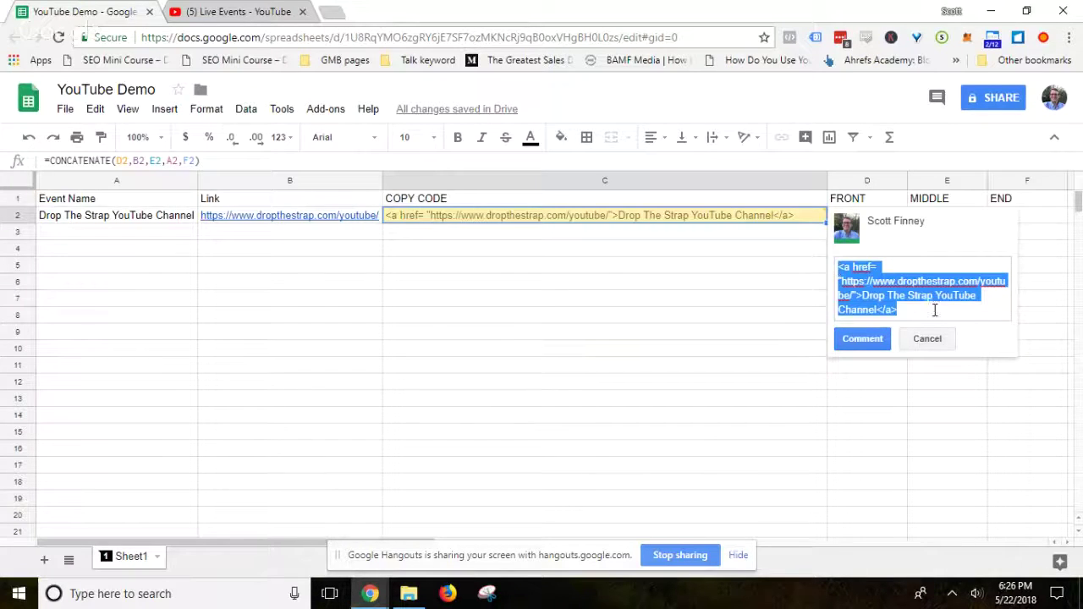
{"action": "left_click", "coordinate": [935, 310]}
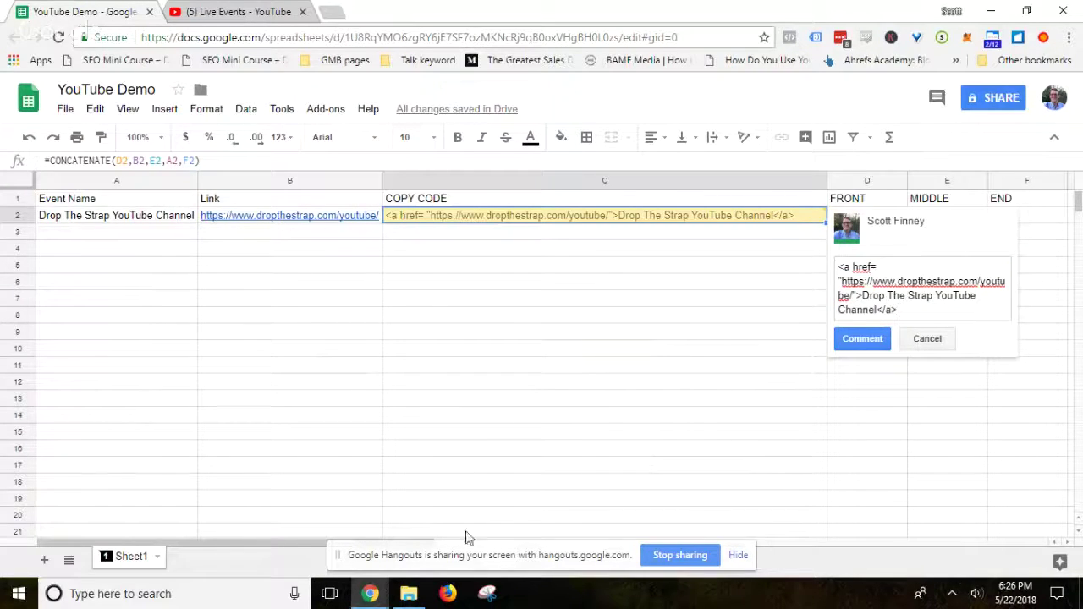
{"action": "mouse_move", "coordinate": [370, 593]}
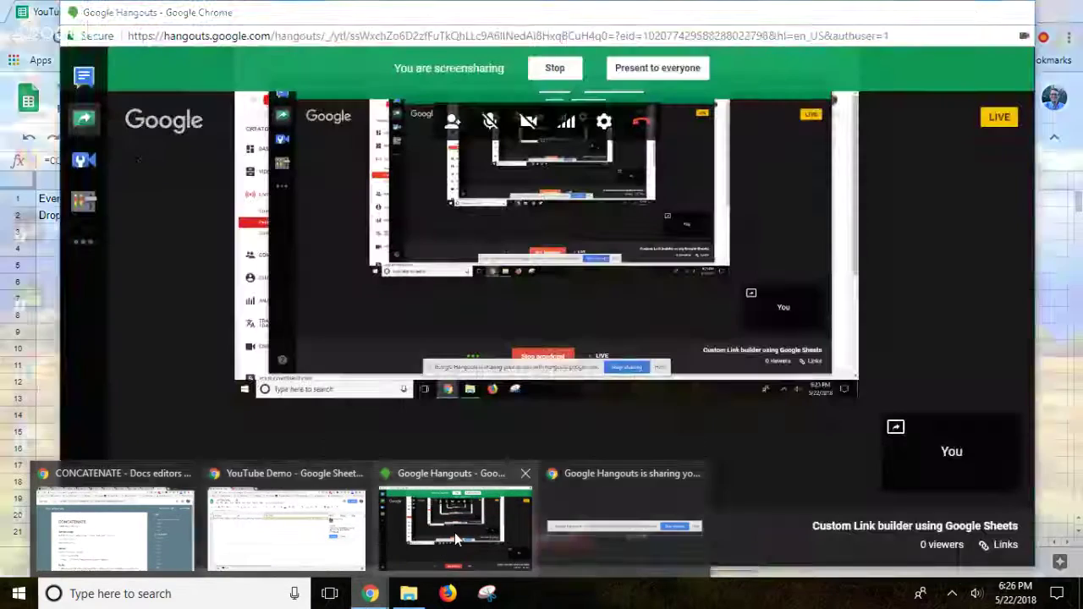
{"action": "left_click", "coordinate": [454, 532]}
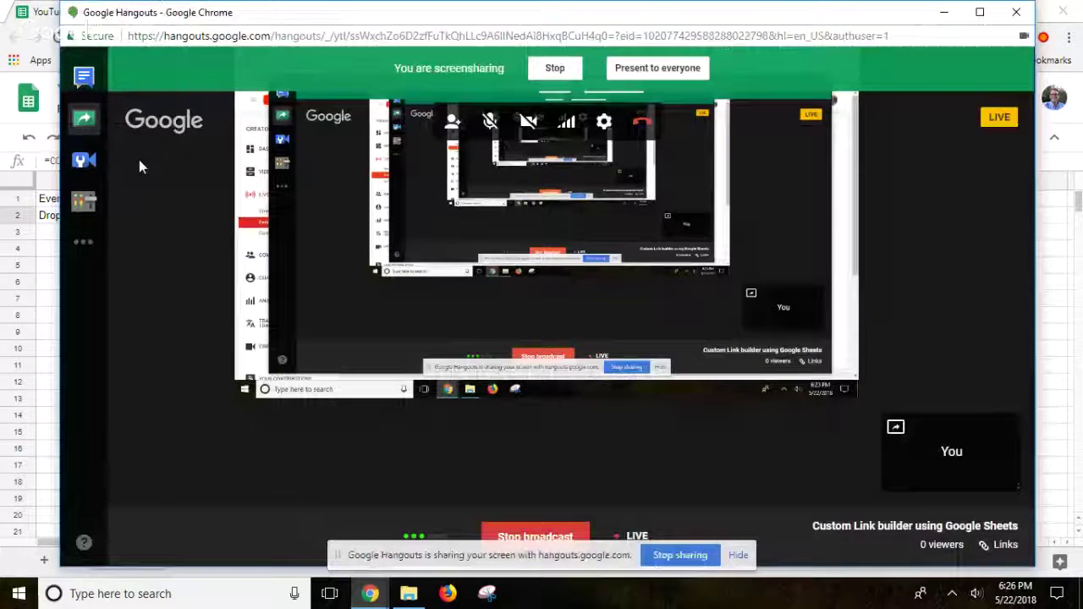
- End the Hangouts screenshare so the broadcast returns to the presenter's camera
{"action": "left_click", "coordinate": [554, 68]}
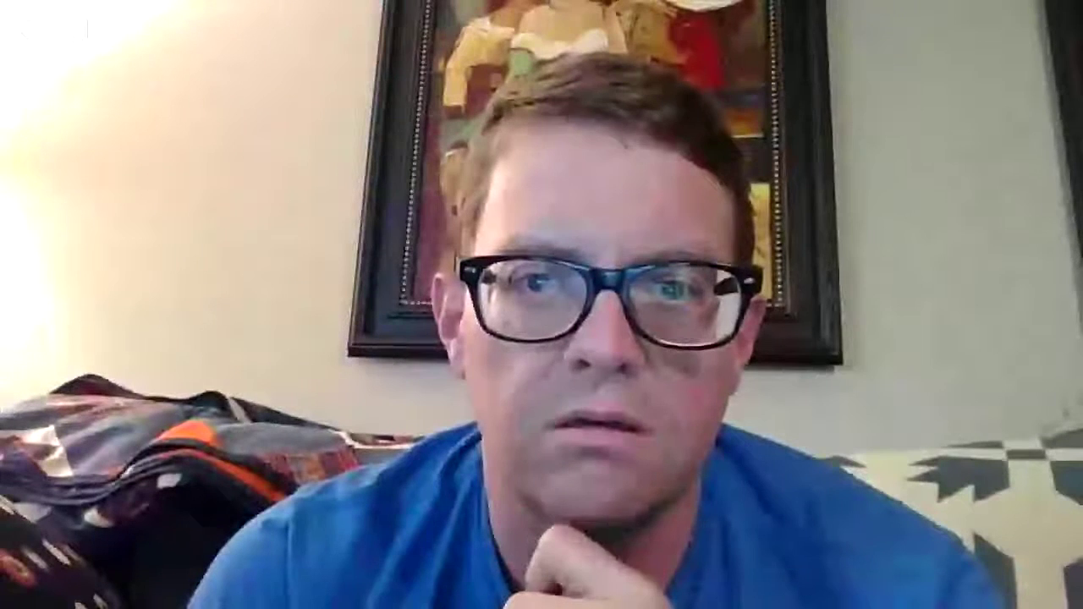